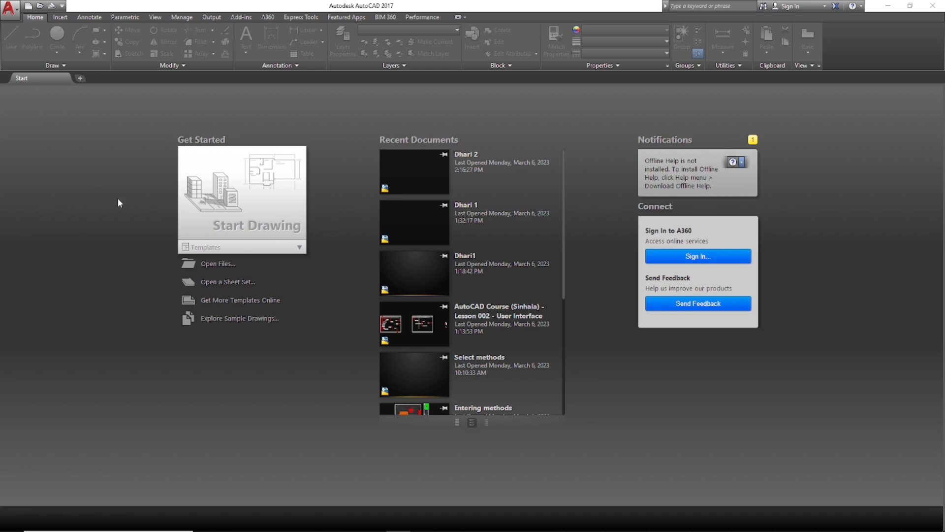
Open the existing drawing Dhari 1 from the channel folder using the Open Drawing command.
click(10, 9)
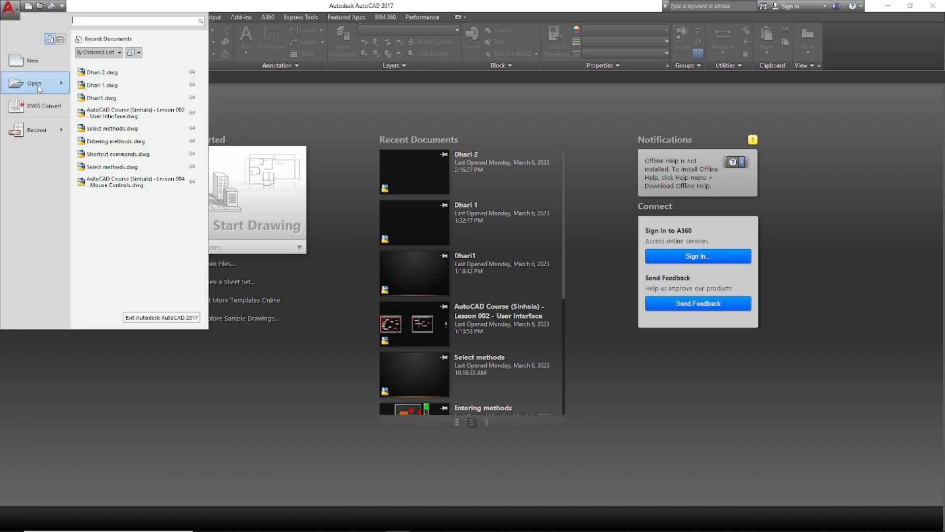
mouse_move(39, 89)
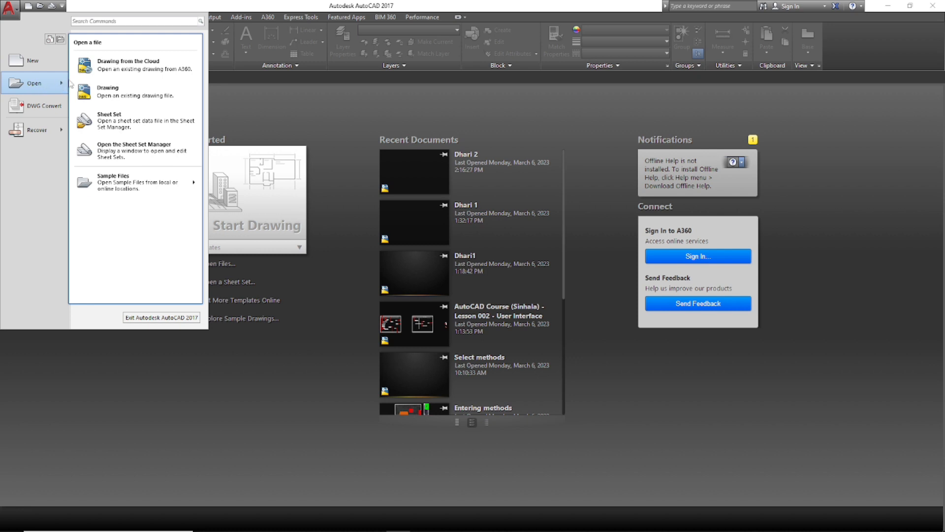
click(131, 93)
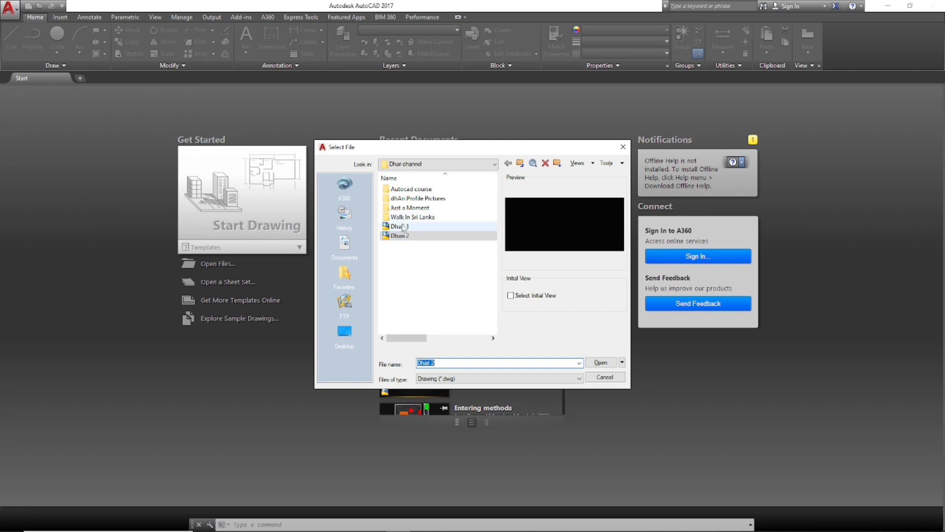
click(400, 227)
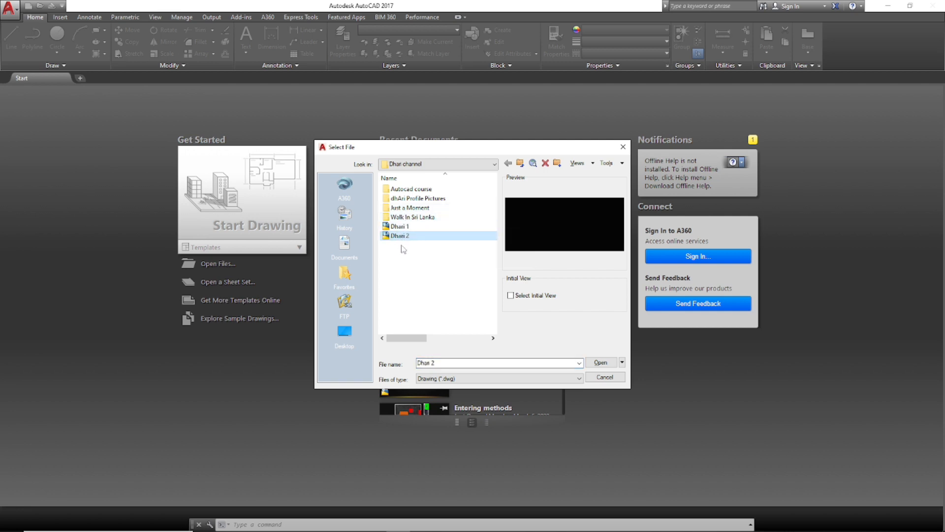
click(401, 237)
click(398, 228)
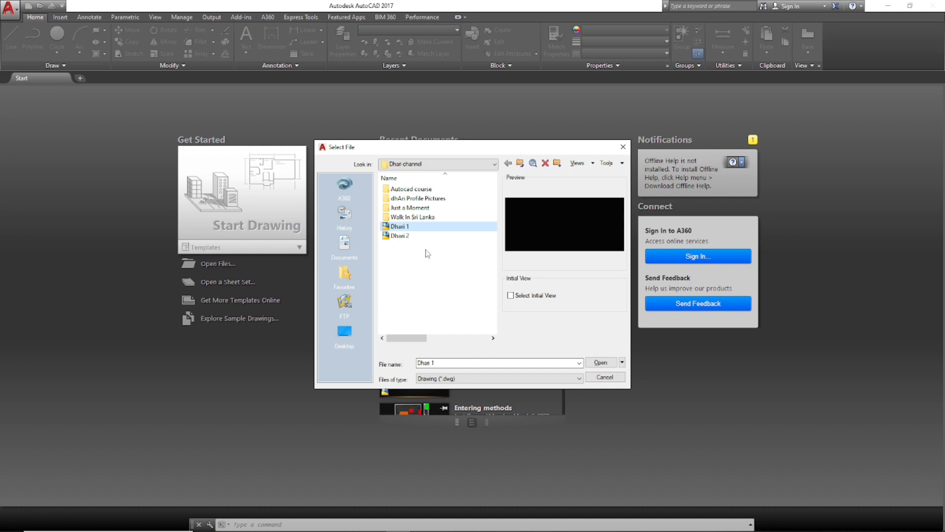
click(602, 363)
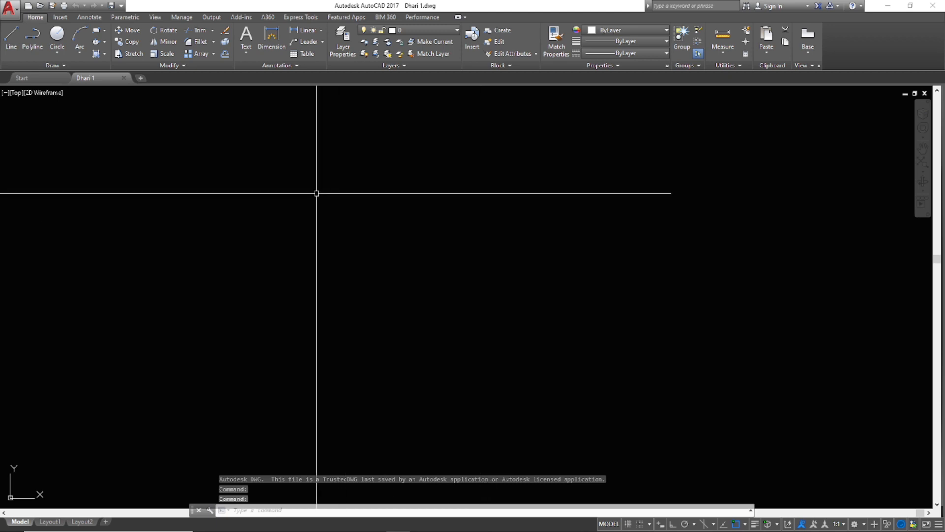
Open the existing drawing Dhari 2 from the same folder alongside Dhari 1.
click(10, 9)
mouse_move(45, 82)
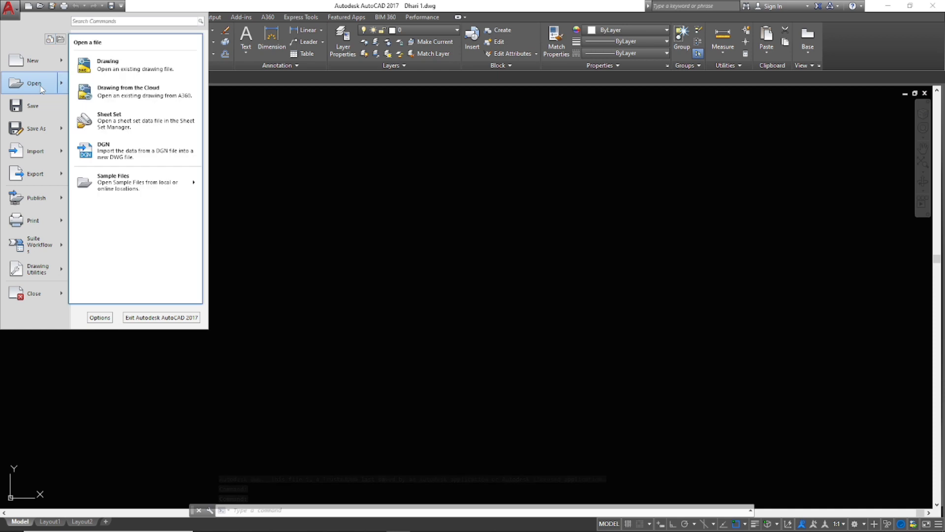
click(108, 64)
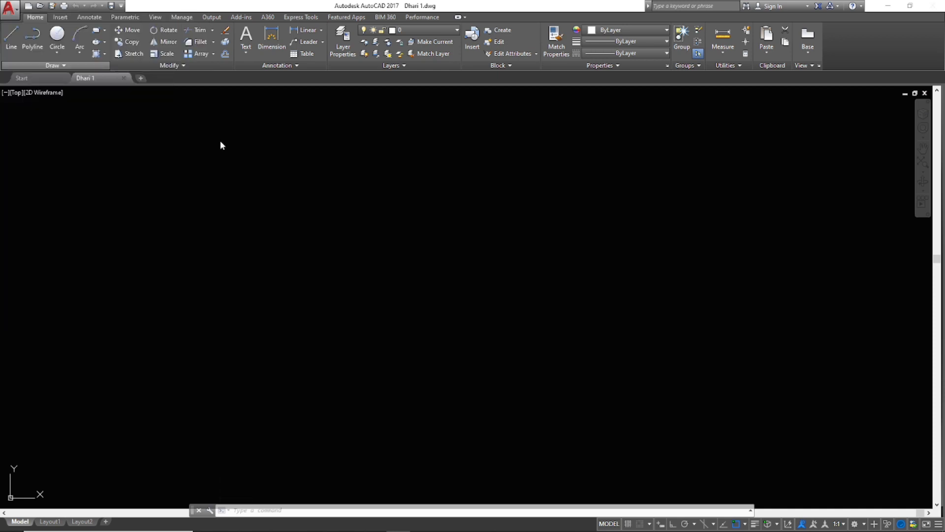
click(400, 236)
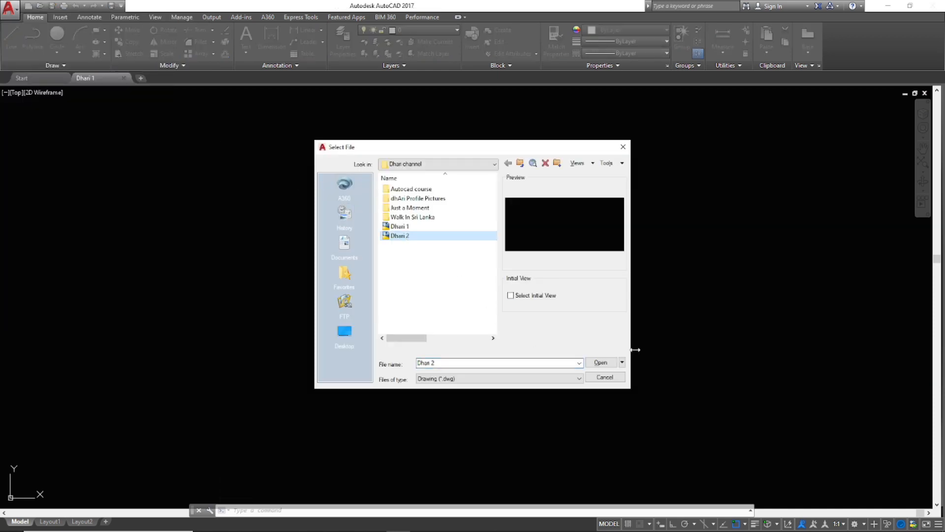
click(602, 363)
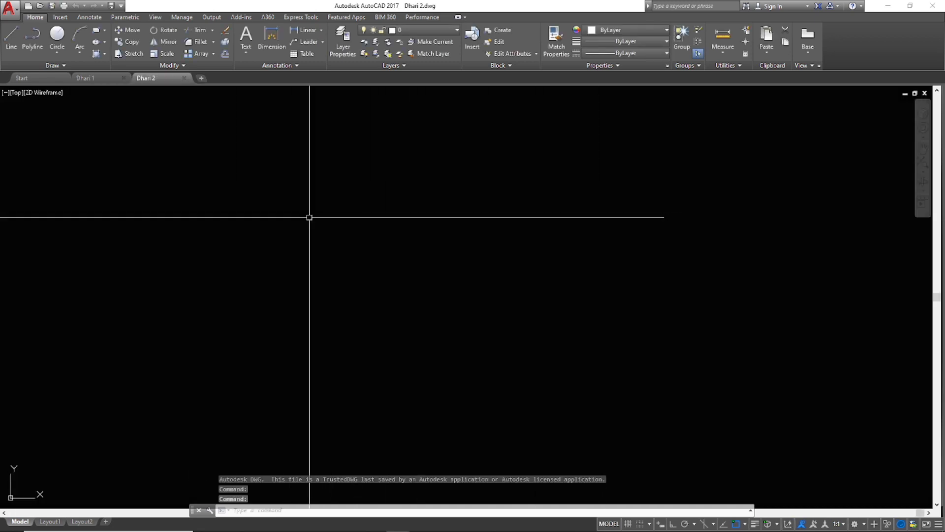
Close the Dhari 2 and Dhari 1 drawings.
click(184, 78)
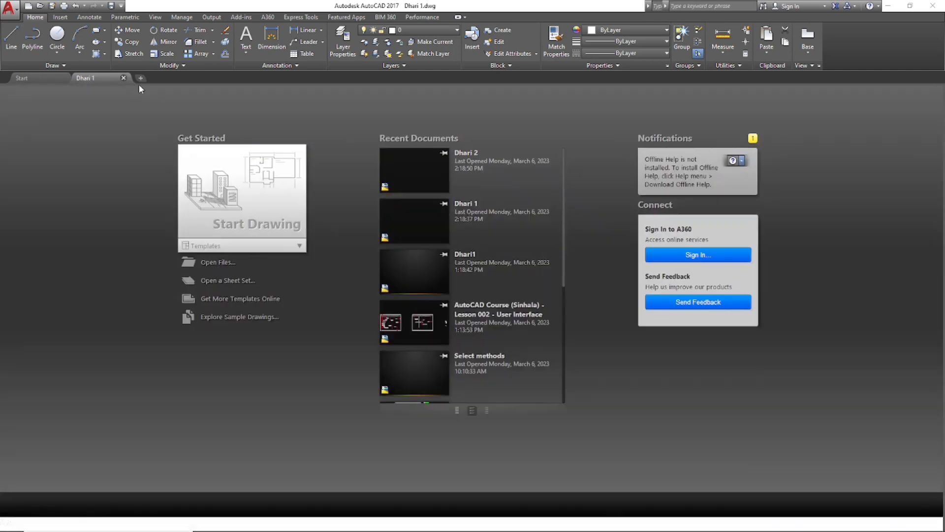
click(123, 78)
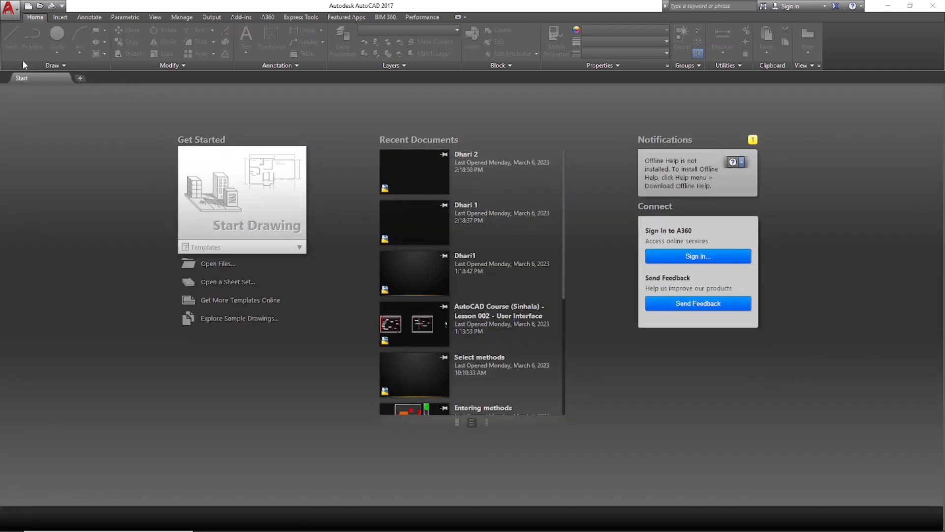
click(17, 11)
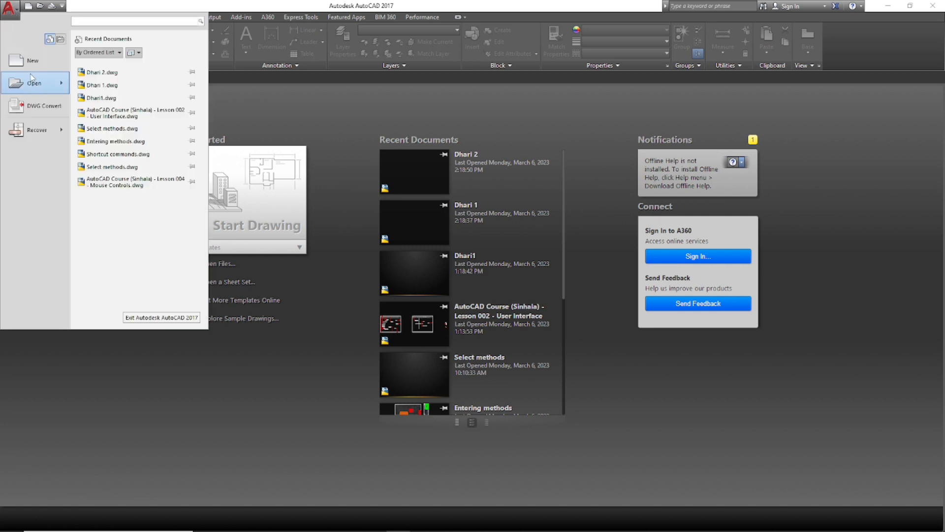
mouse_move(32, 78)
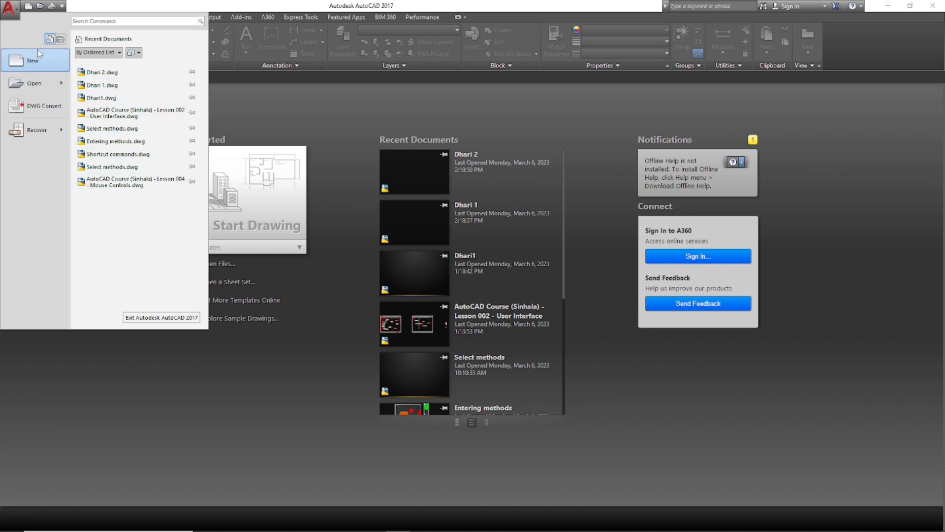
click(260, 117)
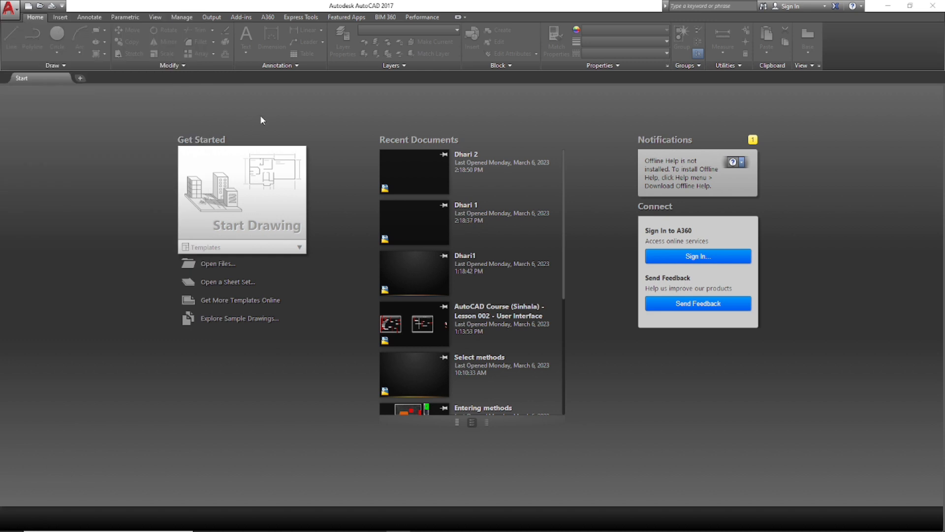
Open Dhari 2.dwg from the recent documents and close it again.
click(17, 11)
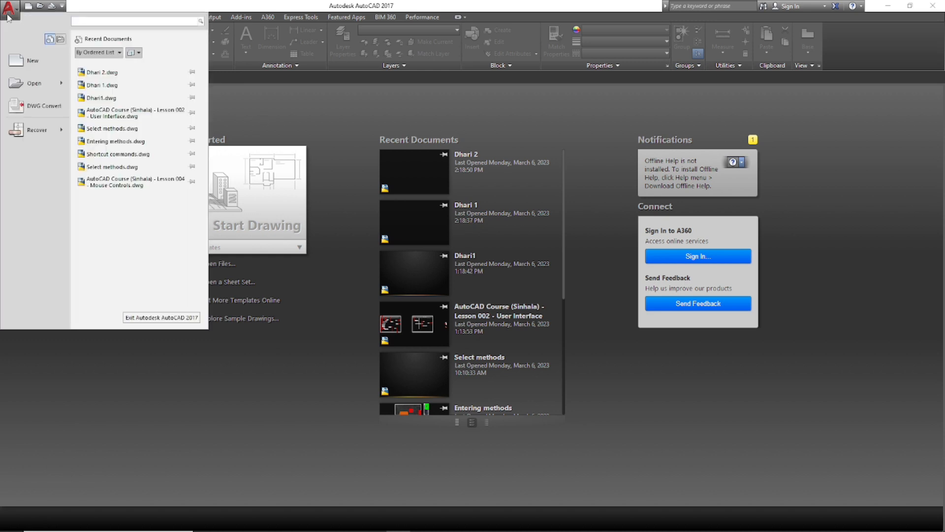
click(103, 72)
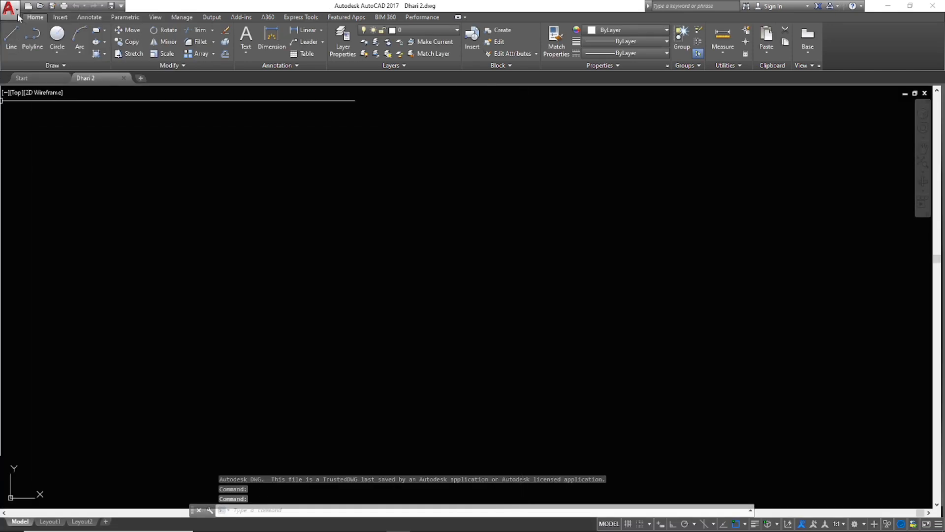
click(123, 77)
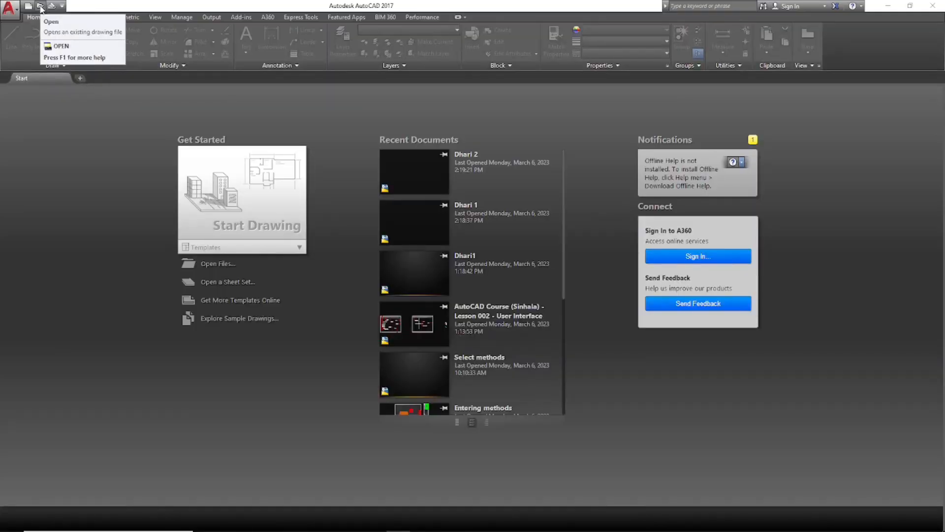
click(41, 8)
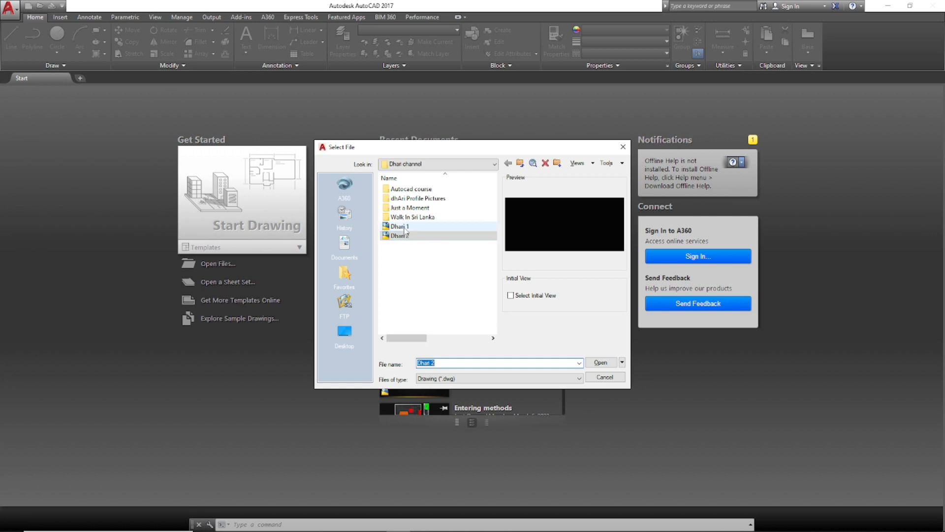
click(495, 165)
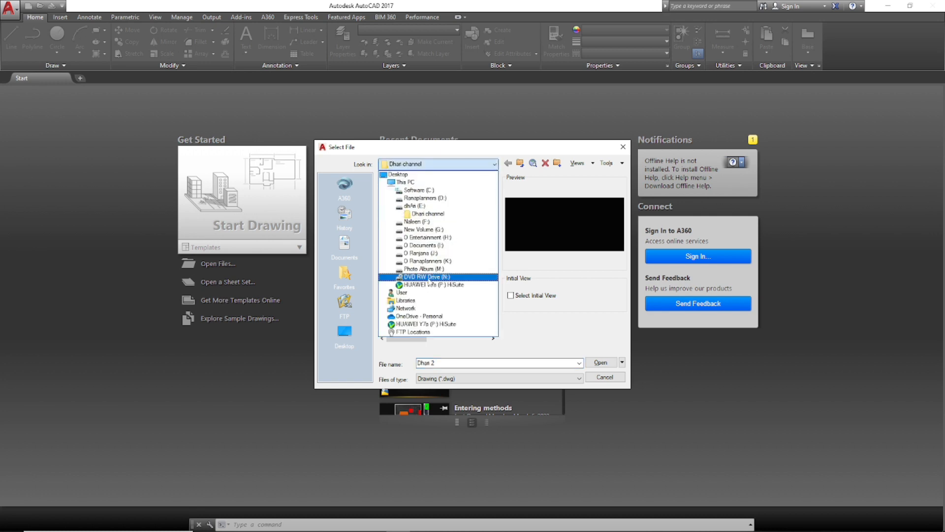
click(416, 254)
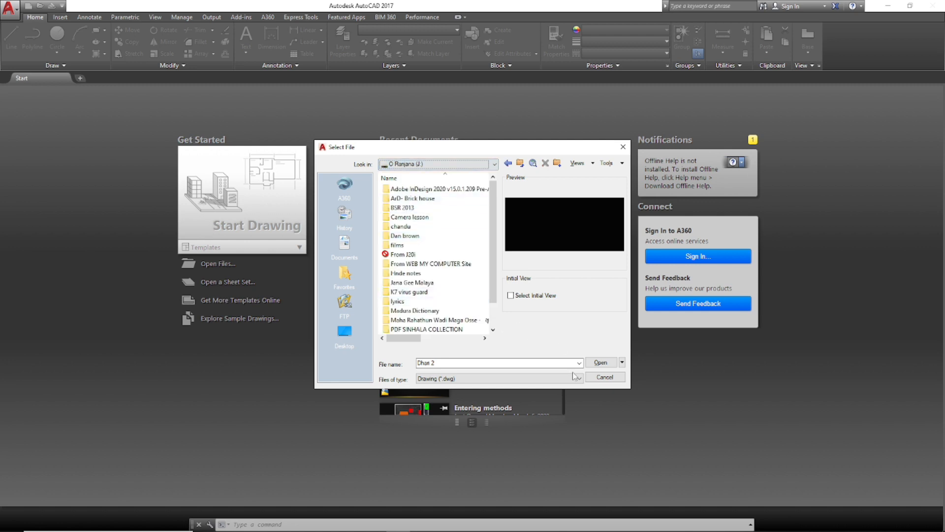
click(600, 377)
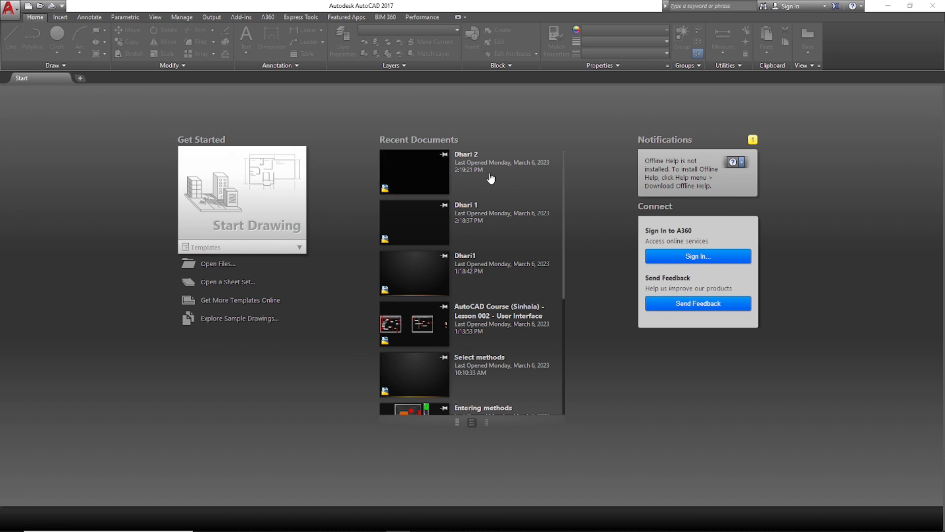
click(214, 265)
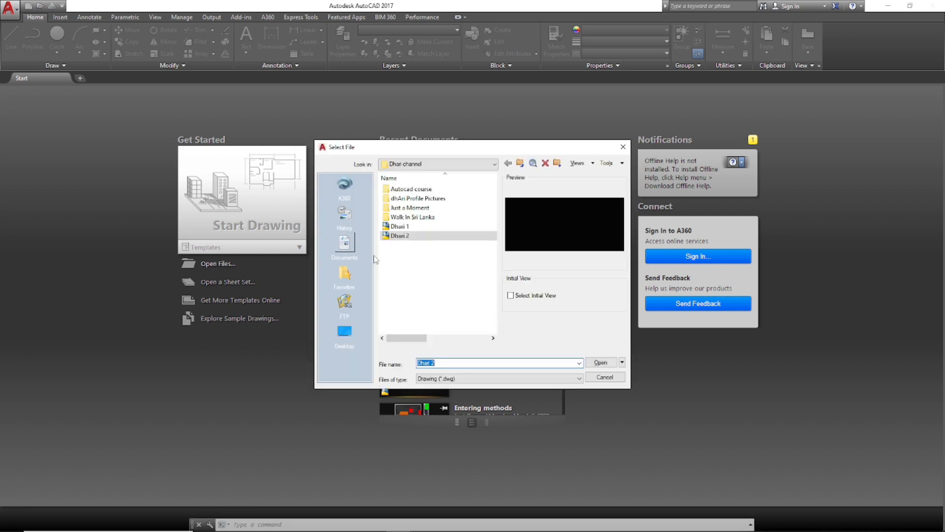
key(Escape)
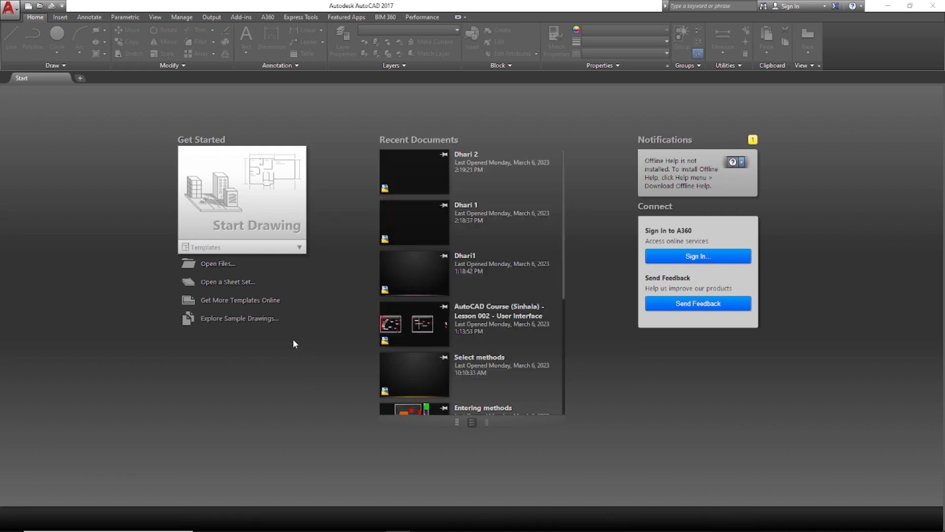
Open the drawing Dhari 1 through Open Files on the start page.
click(215, 266)
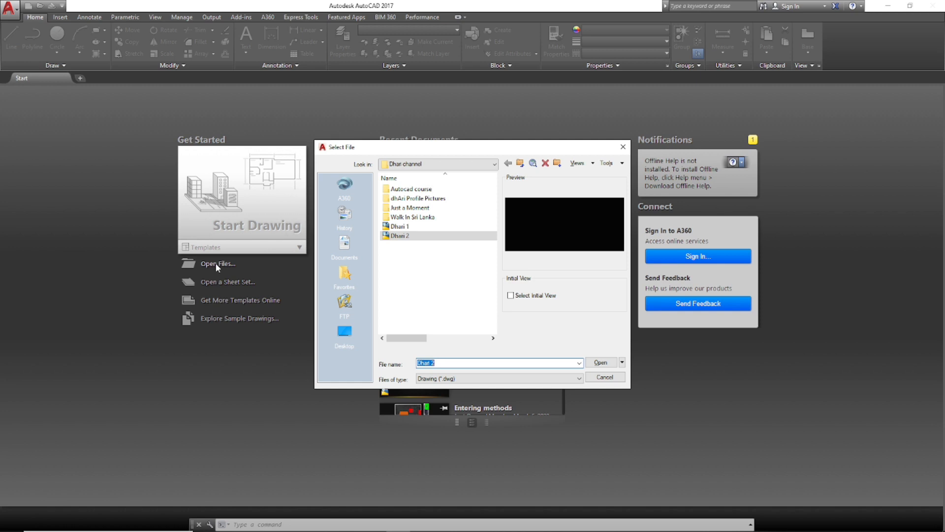
click(402, 227)
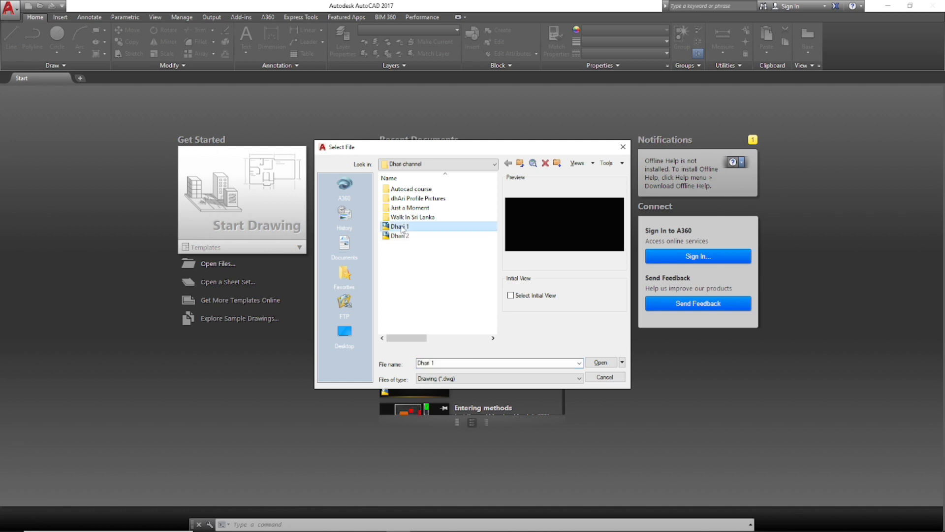
click(600, 363)
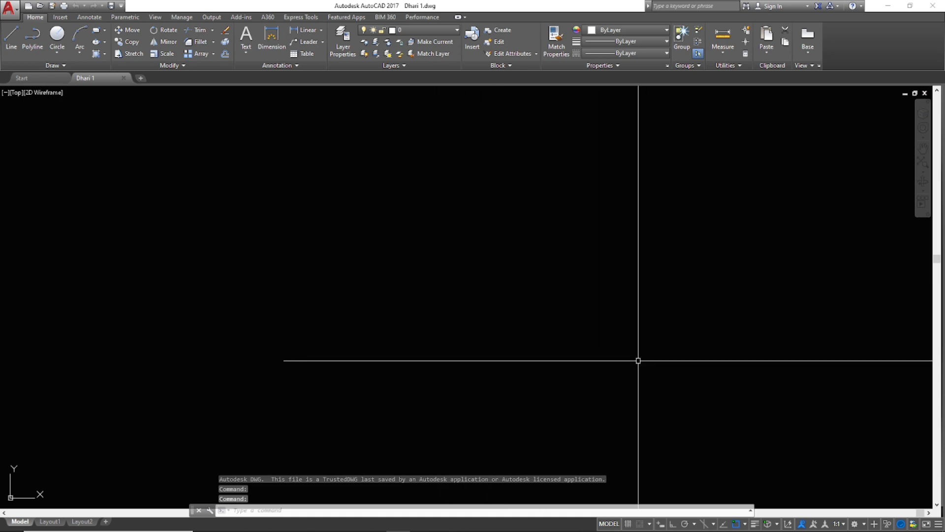
Switch from the Drafting & Annotation workspace to the custom workspace listed after AutoCAD Classic.
click(855, 523)
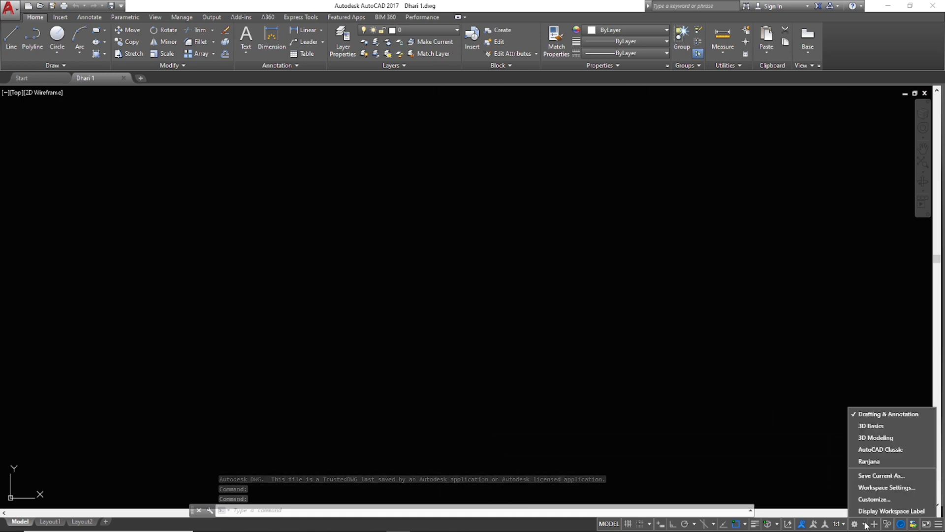
click(869, 461)
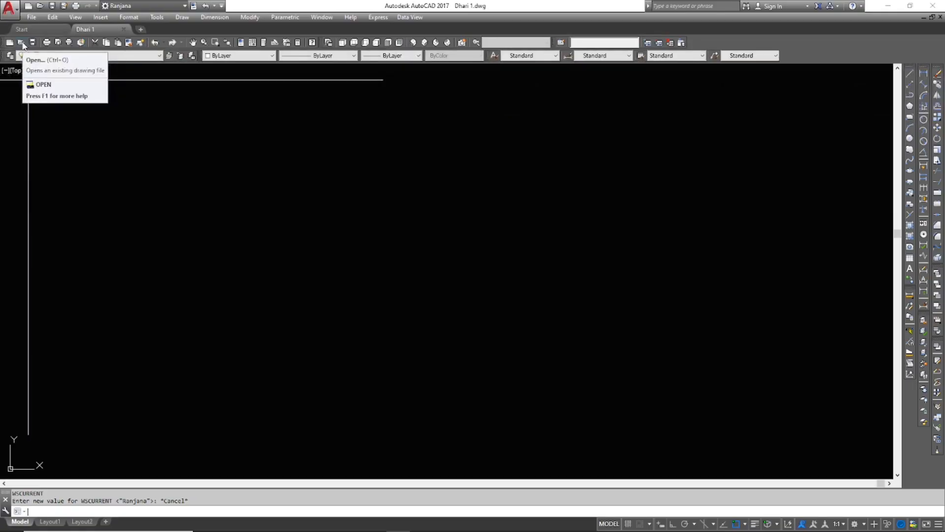
click(22, 43)
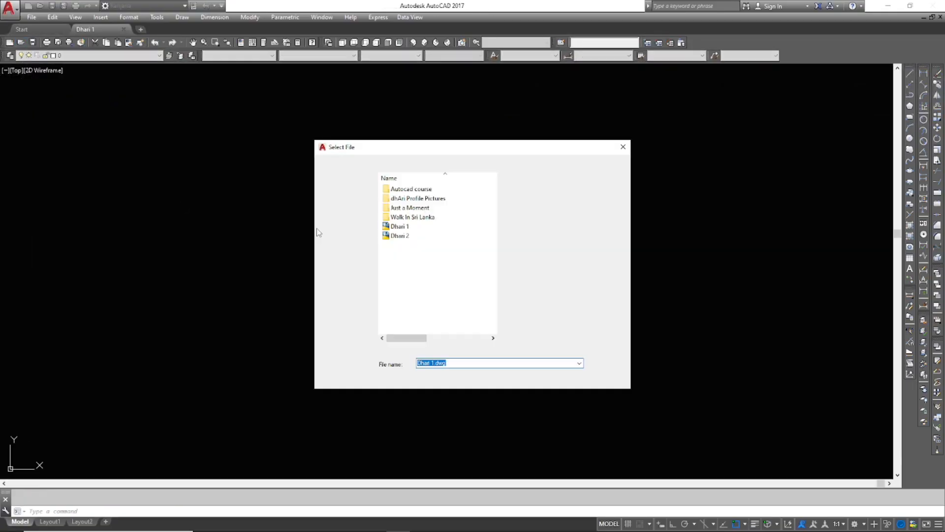
click(400, 235)
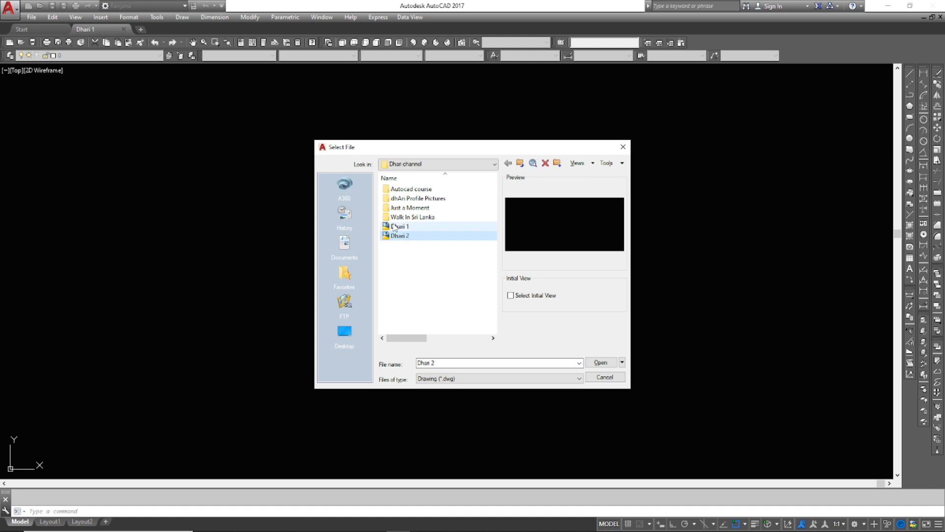
key(Escape)
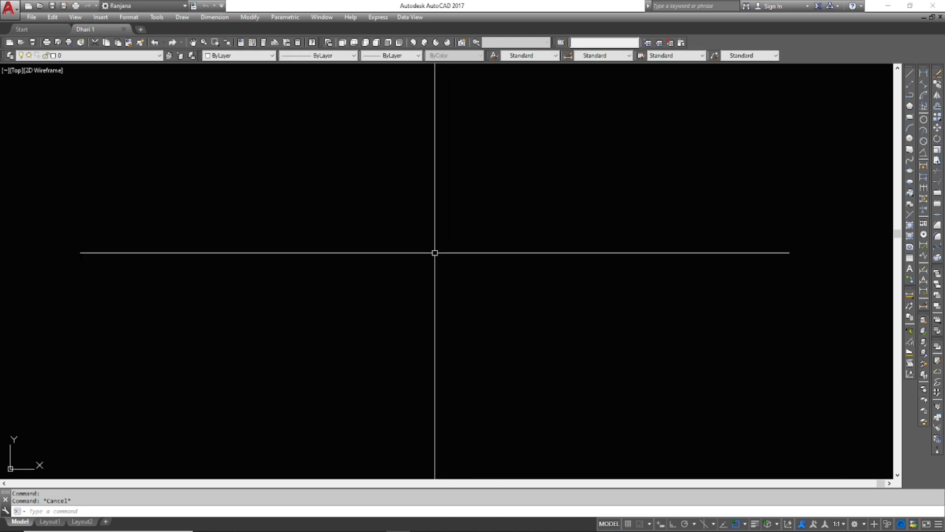
Try to open the drawing Dhari 2 from the file selection dialog.
key(ctrl+o)
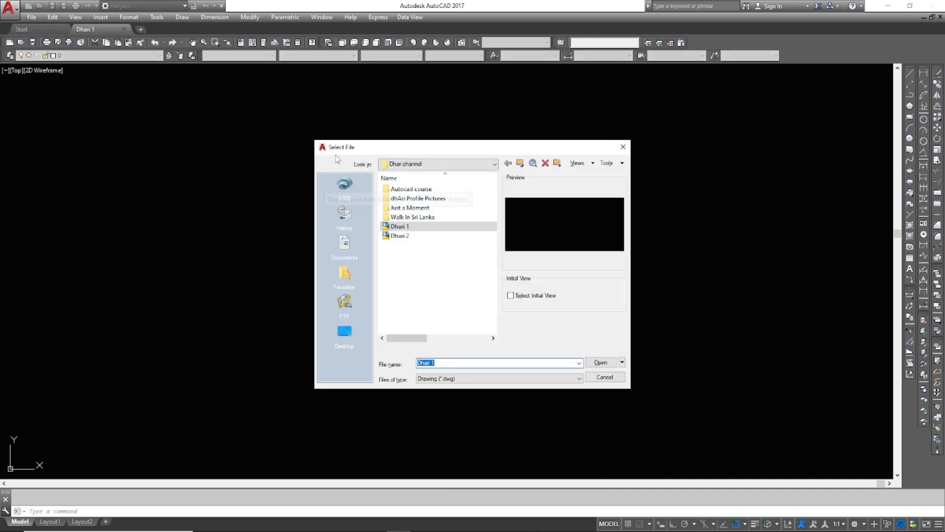
click(397, 238)
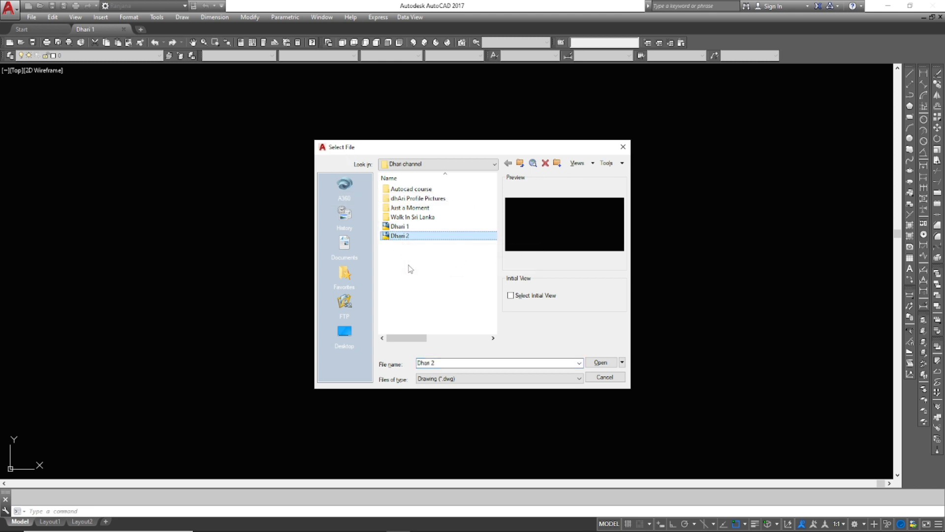
key(Return)
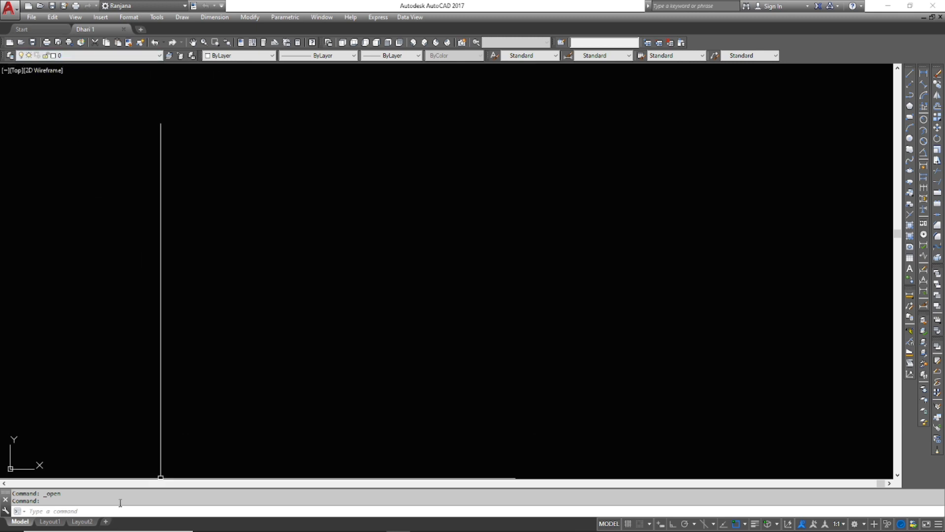
Bring up the file selection dialog with the OPEN command, leave it and close AutoCAD.
key(Escape)
text(open)
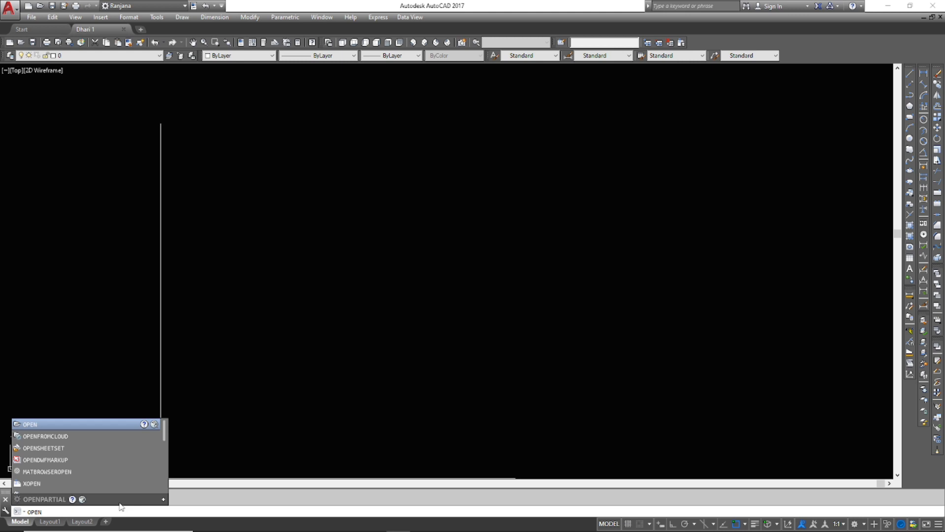
key(Return)
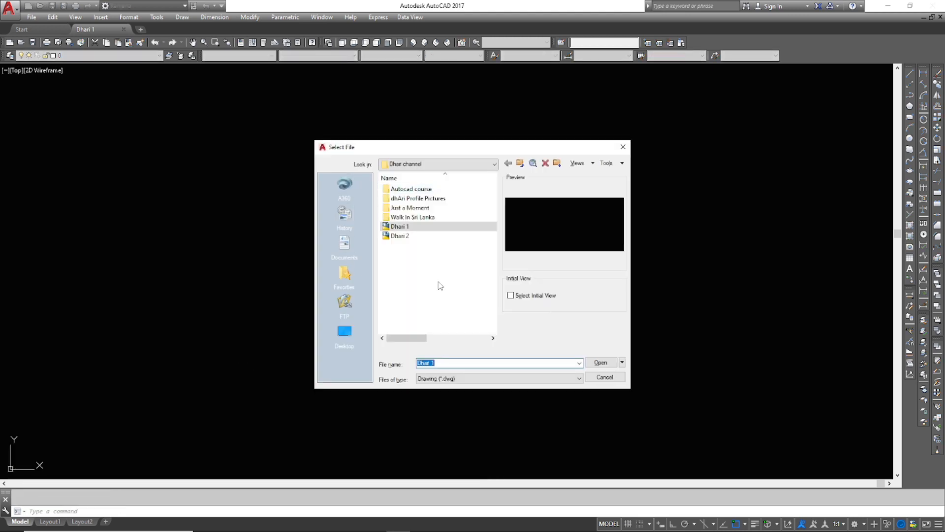
key(Return)
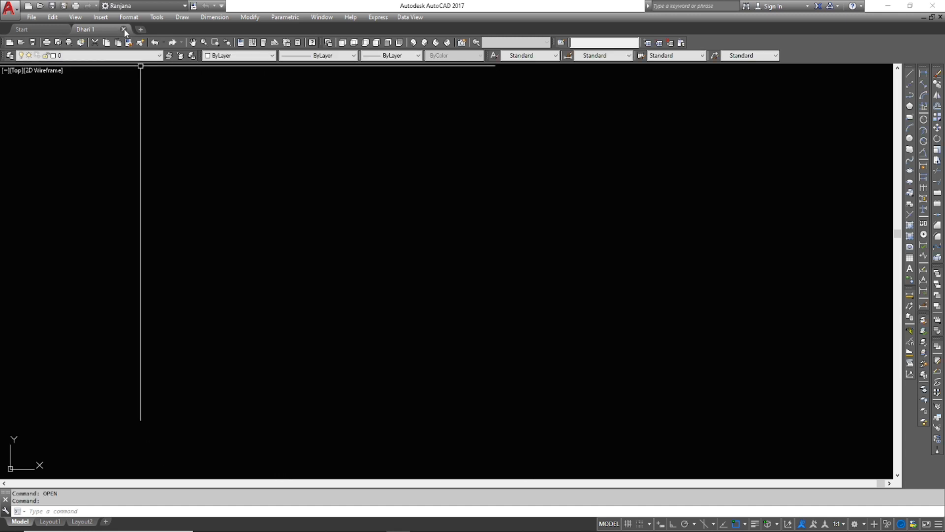
click(935, 7)
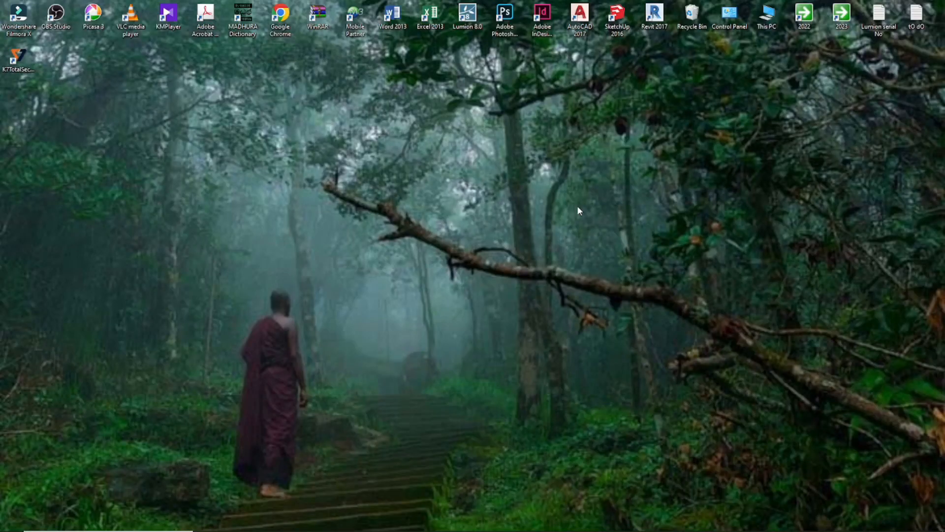
Browse in File Explorer to the Dhari channel folder on the dhAri (E:) drive.
double_click(767, 23)
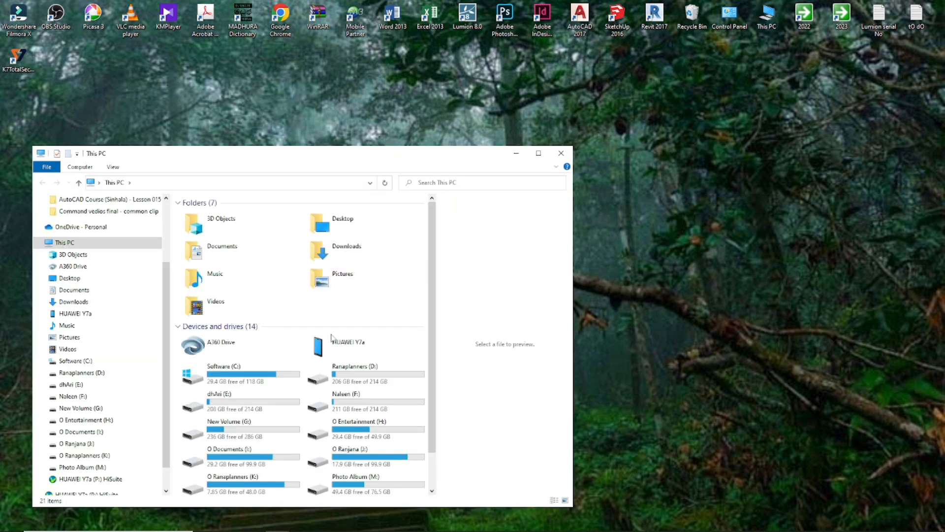
scroll(354, 323, down, 1)
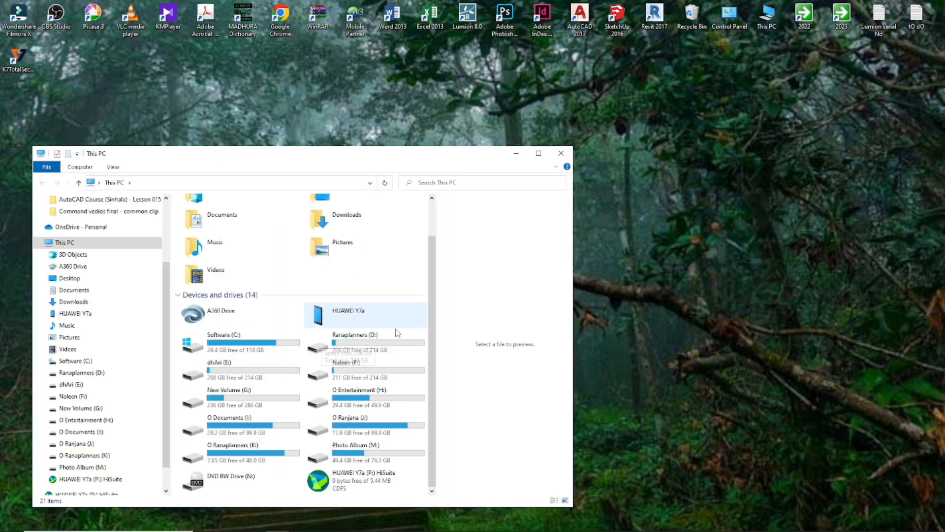
double_click(248, 370)
double_click(209, 243)
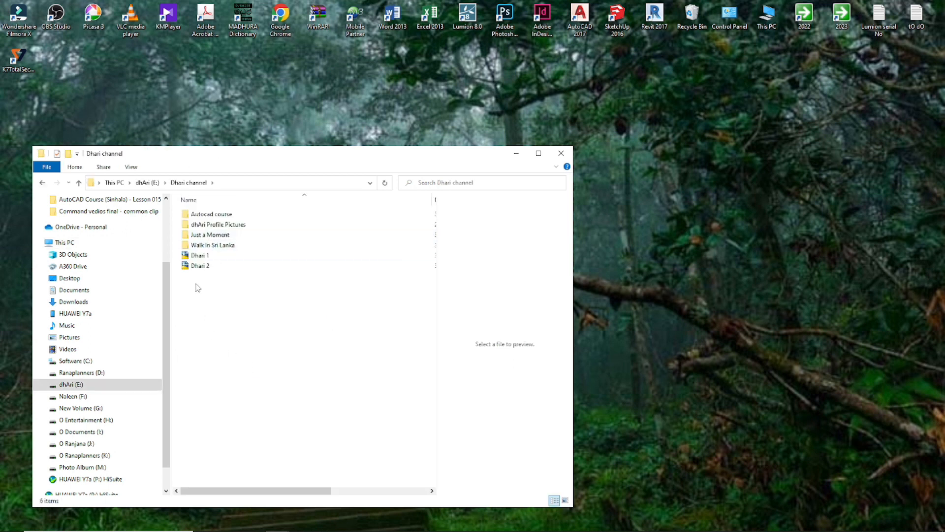
Open the drawing Dhari 2 in AutoCAD directly from the Dhari channel folder.
click(198, 256)
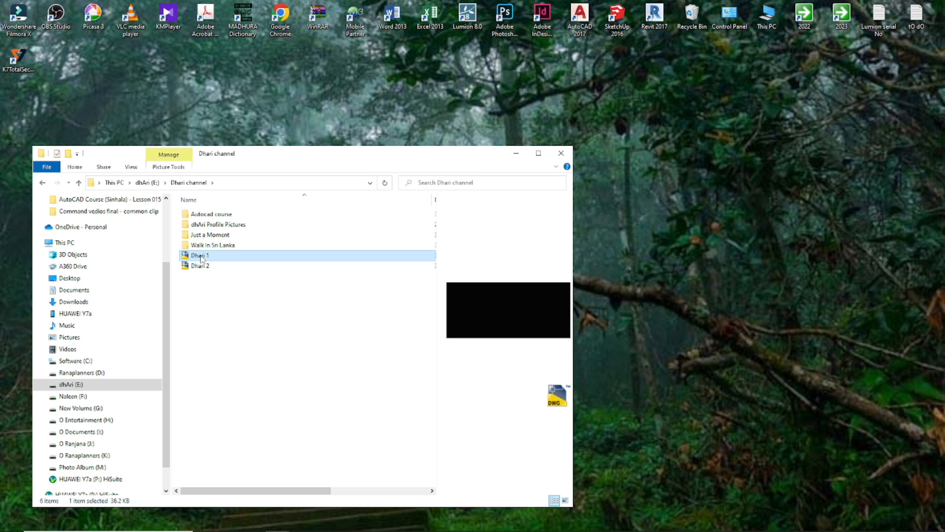
right_click(199, 256)
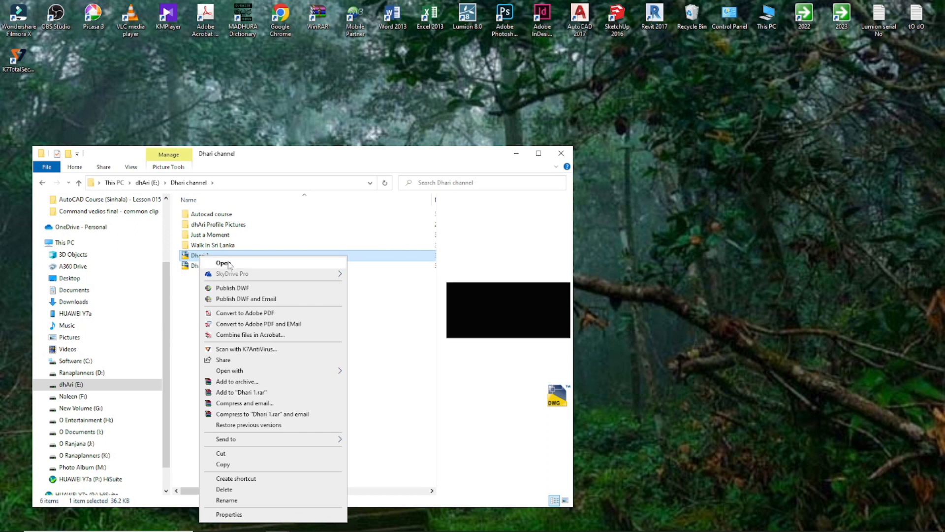
click(191, 267)
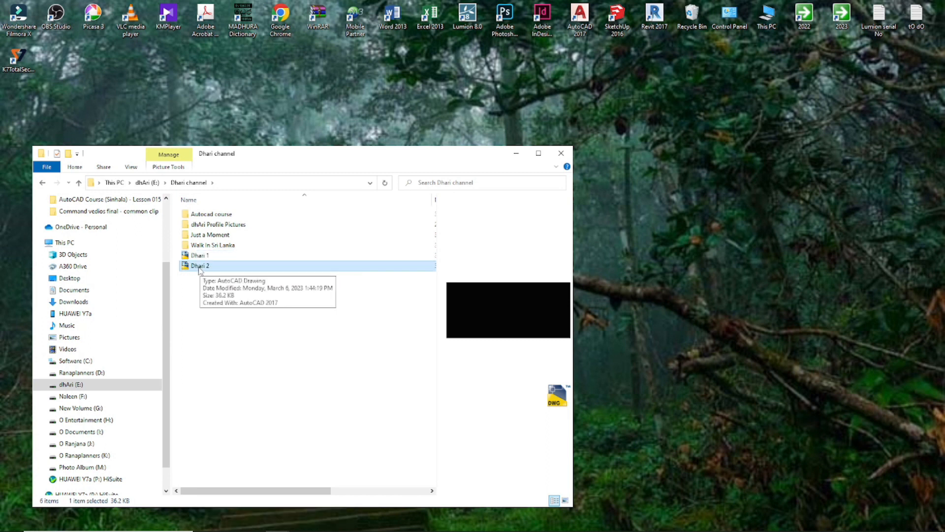
double_click(200, 267)
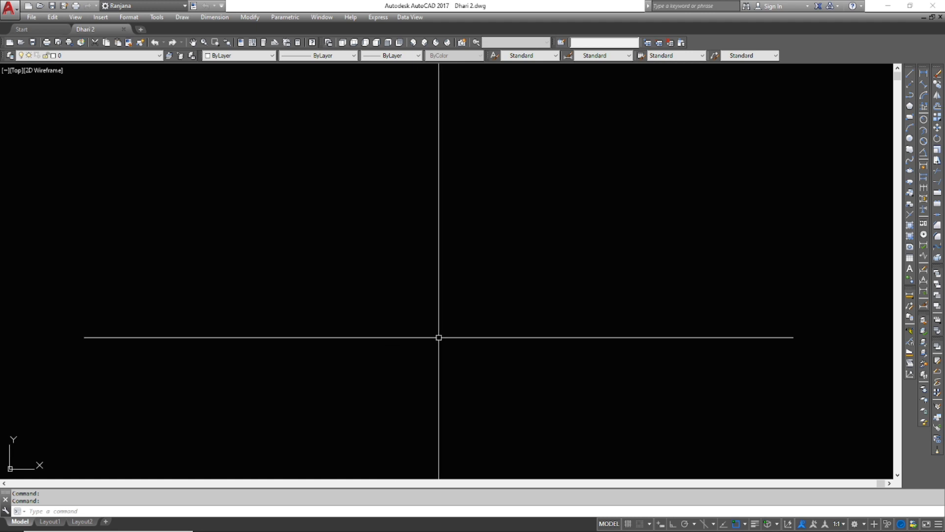
Try to open the drawing Dhari 1 from the file selection dialog while Dhari 2 is open.
key(ctrl+o)
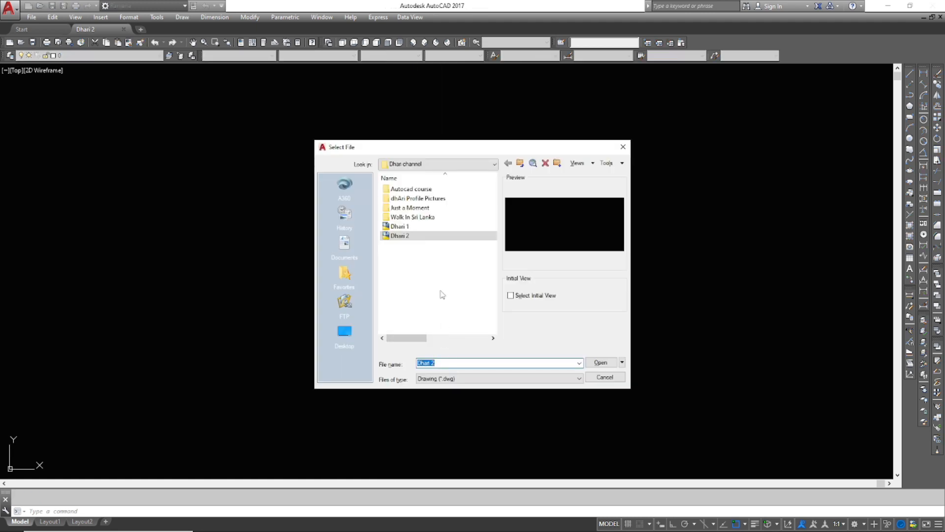
click(399, 226)
click(601, 362)
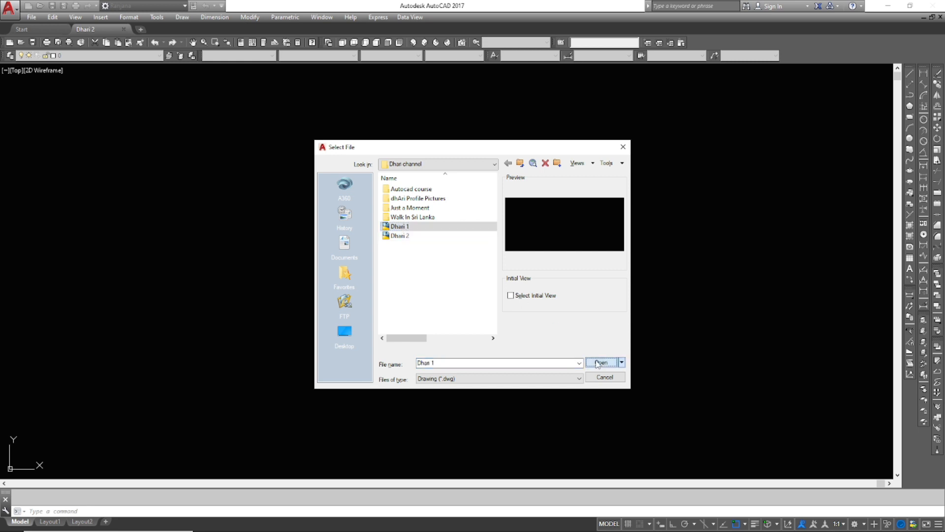
Minimize AutoCAD, open Dhari 1 from the Dhari channel folder in File Explorer and return to the maximized AutoCAD window.
click(888, 5)
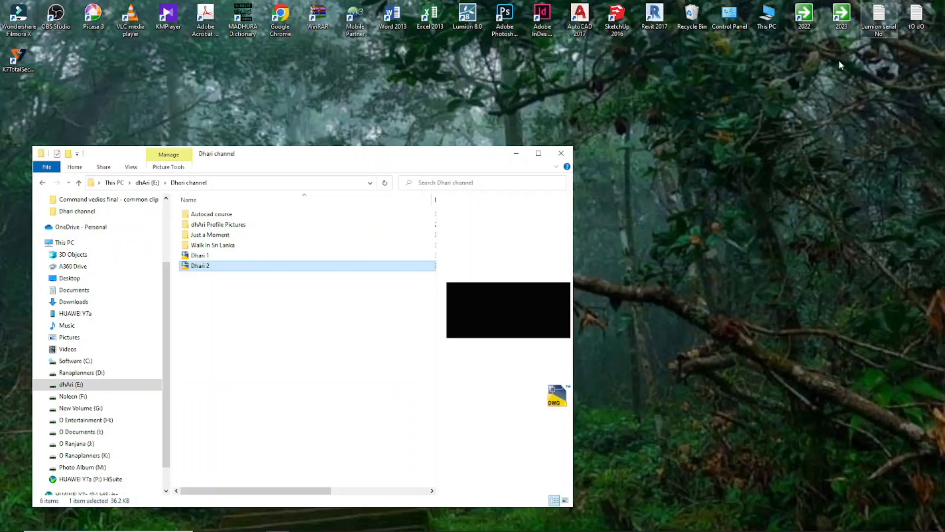
click(197, 257)
mouse_move(394, 528)
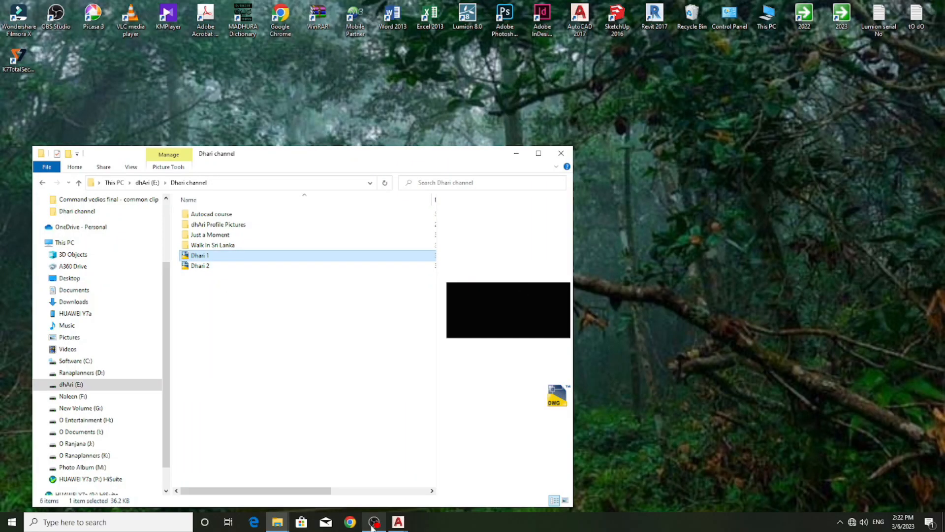
click(347, 468)
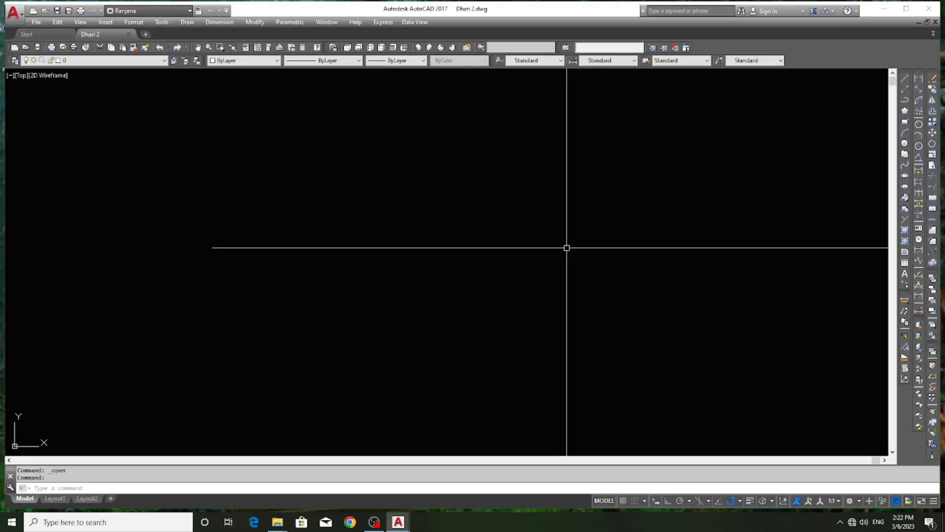
click(906, 9)
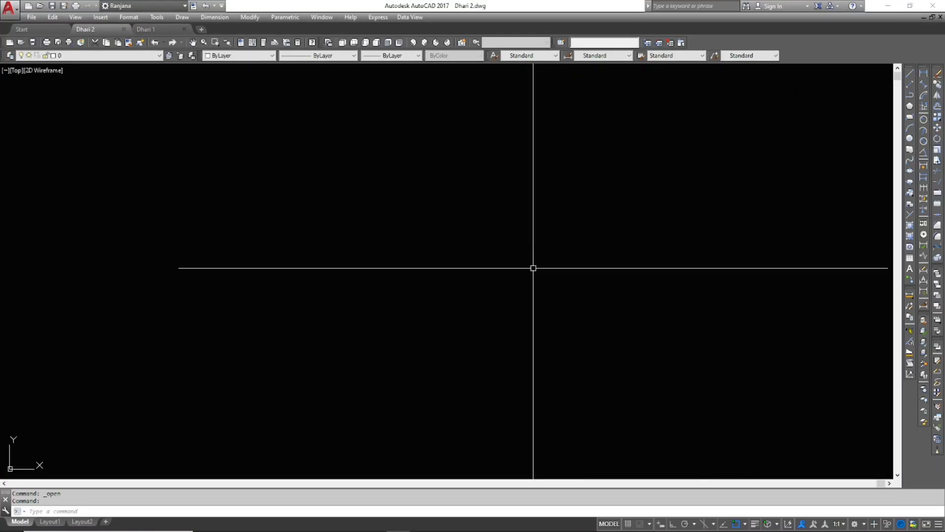